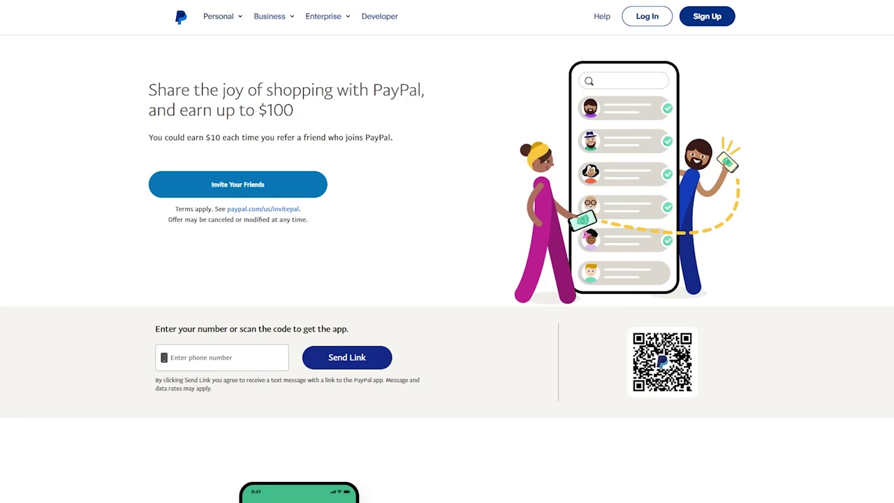
scroll(107, 161, "down", 3)
scroll(108, 161, "up", 3)
left_click_drag(144, 79, 295, 113)
left_click(499, 130)
scroll(482, 134, "down", 4)
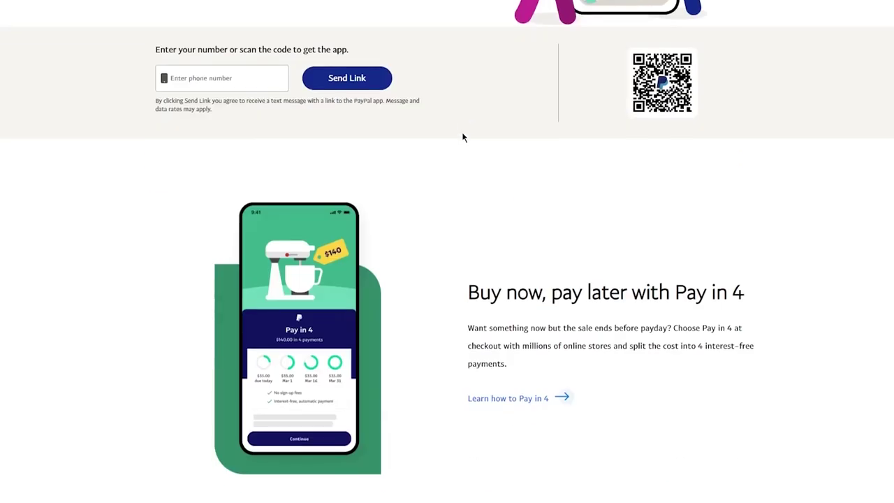
scroll(463, 137, "down", 13)
scroll(321, 214, "up", 6)
scroll(325, 159, "up", 3)
scroll(375, 139, "down", 12)
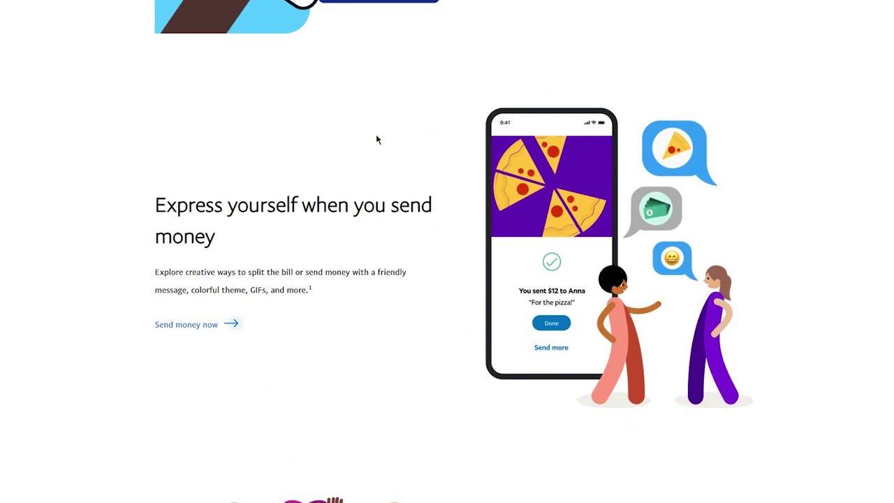
scroll(142, 192, "down", 14)
scroll(142, 192, "up", 2)
scroll(142, 192, "down", 1)
scroll(142, 192, "down", 1)
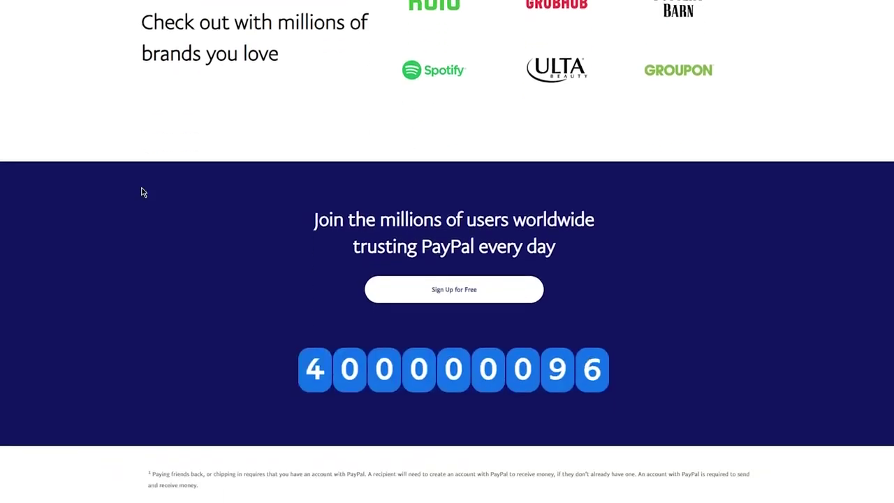
left_click_drag(356, 253, 647, 251)
left_click(647, 252)
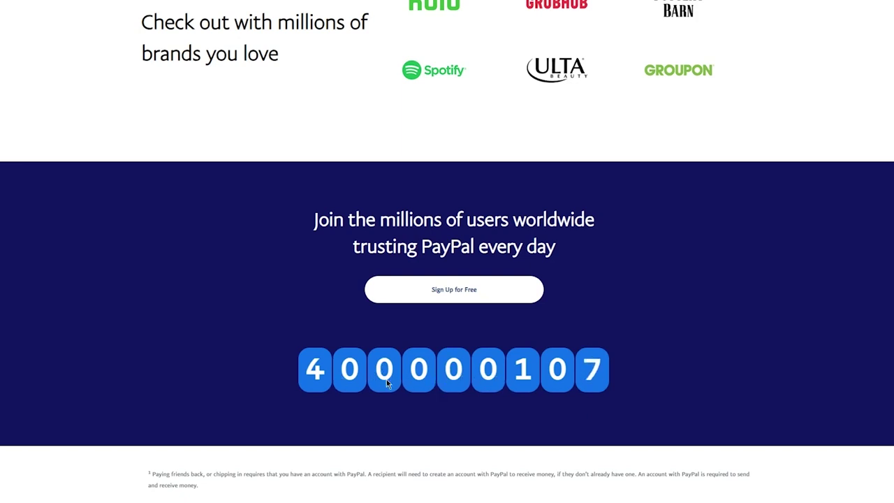
scroll(275, 359, "up", 10)
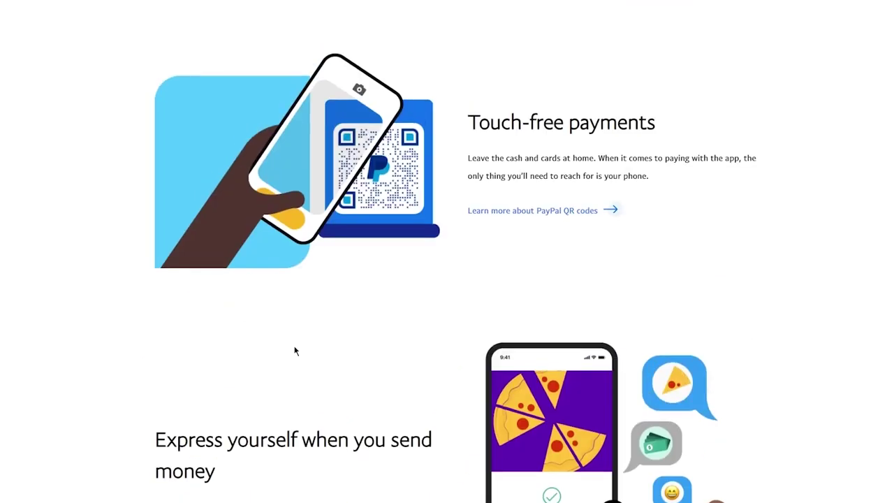
scroll(295, 351, "up", 10)
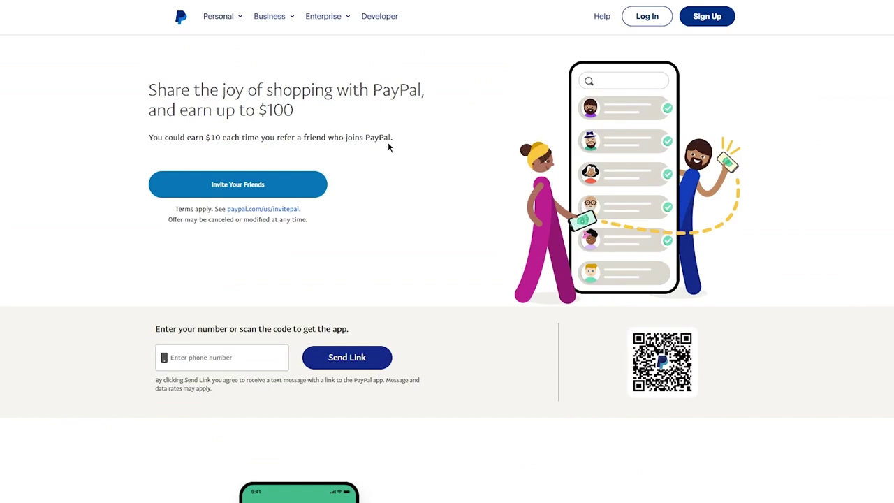
Step: Browse the Personal and Business menus in the top bar, then close the Personal features list
left_click(228, 17)
left_click(265, 20)
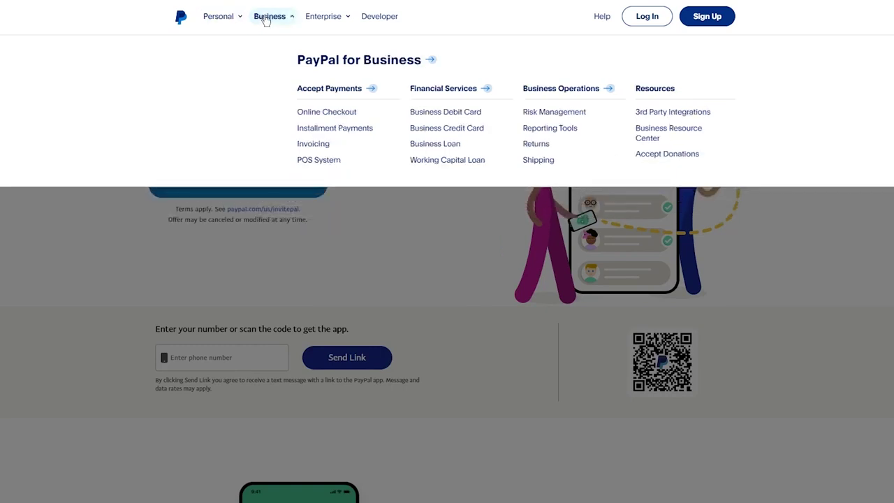
left_click(229, 18)
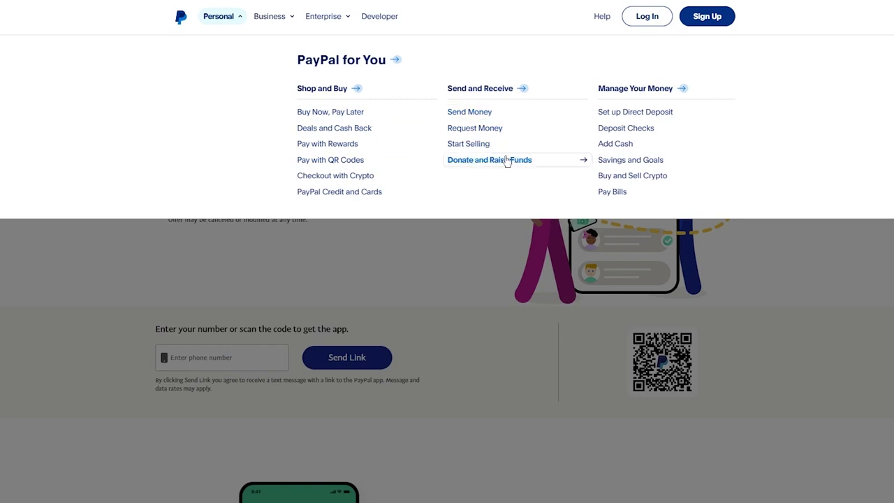
left_click(186, 261)
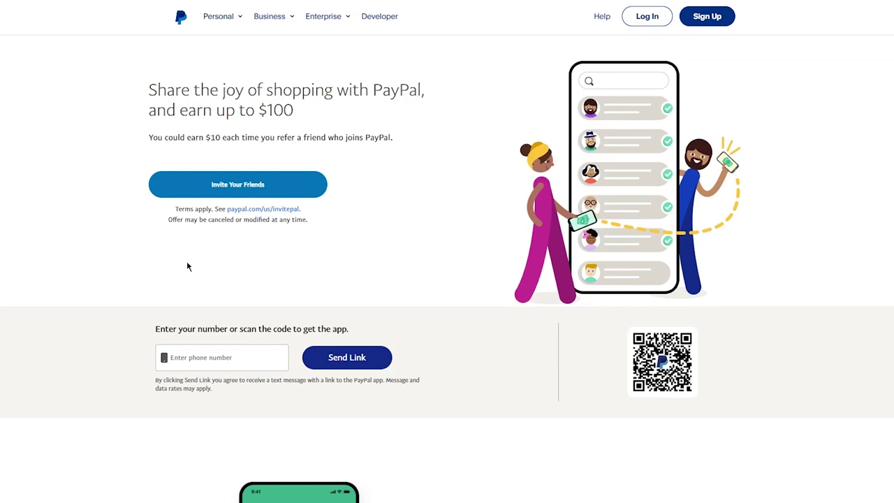
Step: Move off the Business services menu so it closes, leaving the plain homepage
mouse_move(273, 30)
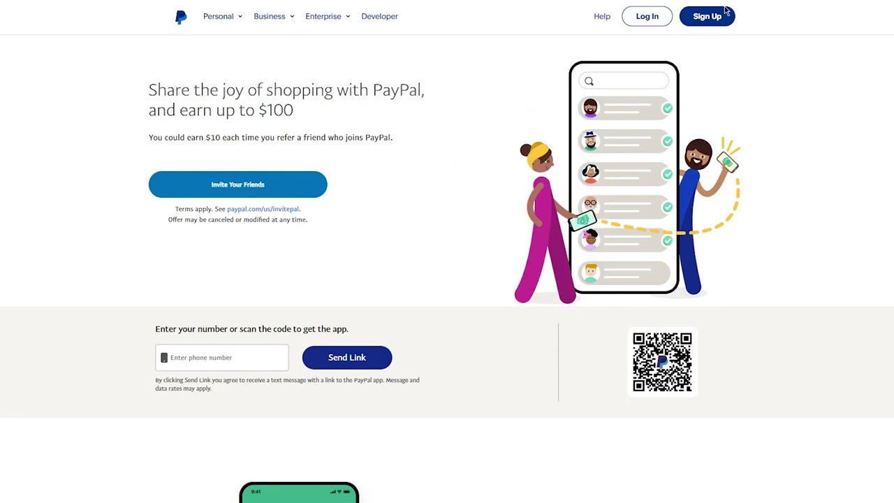
Step: Start sign-up, choose a Business account and continue to the Create a business account form
left_click(724, 14)
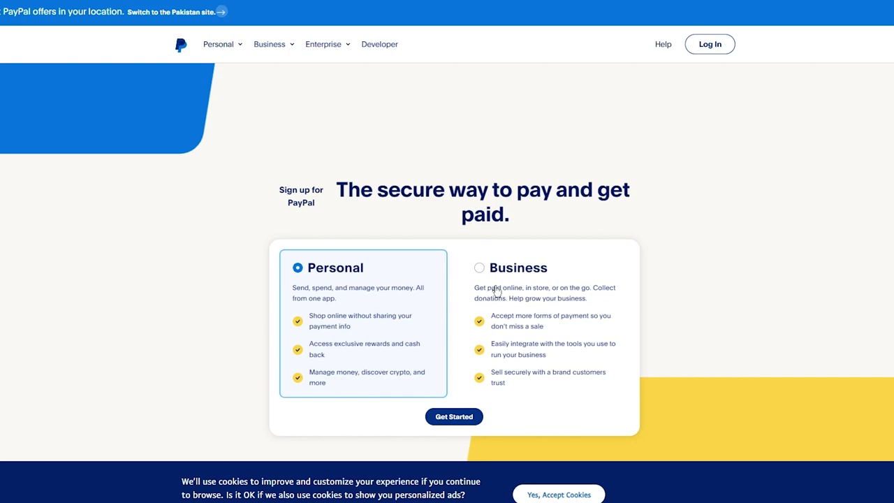
left_click(554, 305)
scroll(468, 307, "down", 2)
left_click(450, 309)
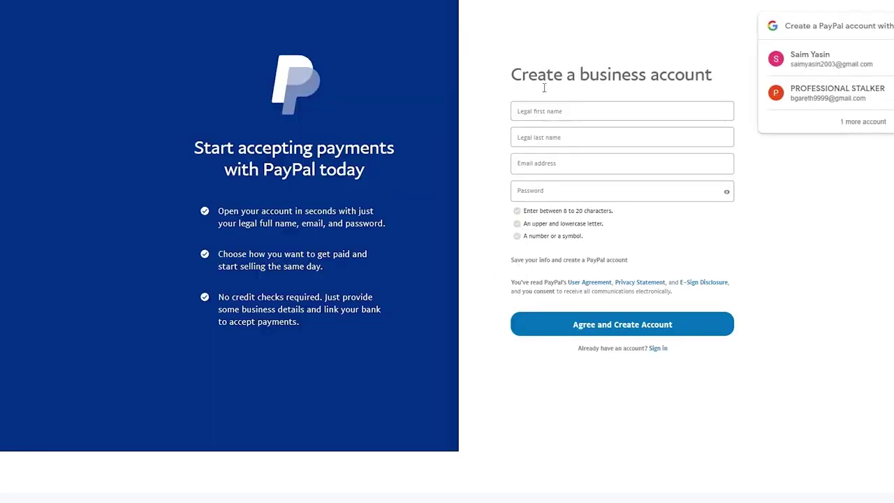
Step: Autofill the legal first and last names and paste the owner's email address
left_click(551, 112)
left_click(579, 161)
key("Tab")
key("Tab")
key("Escape")
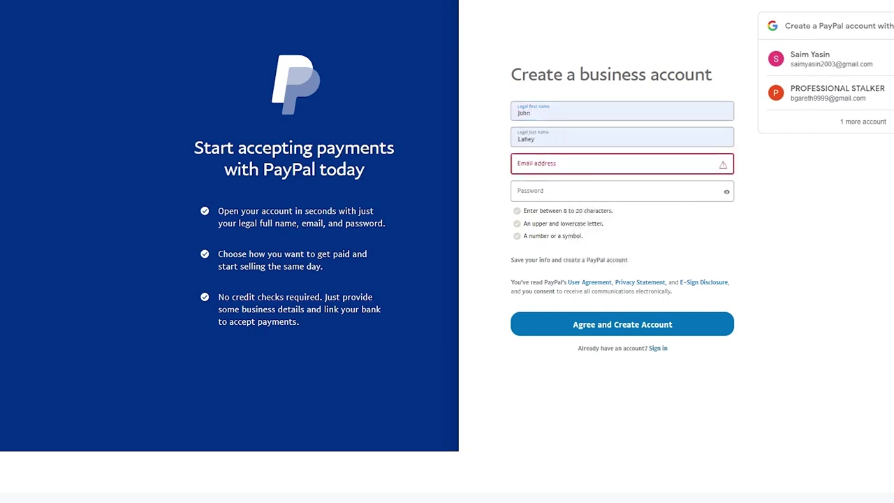
right_click(552, 169)
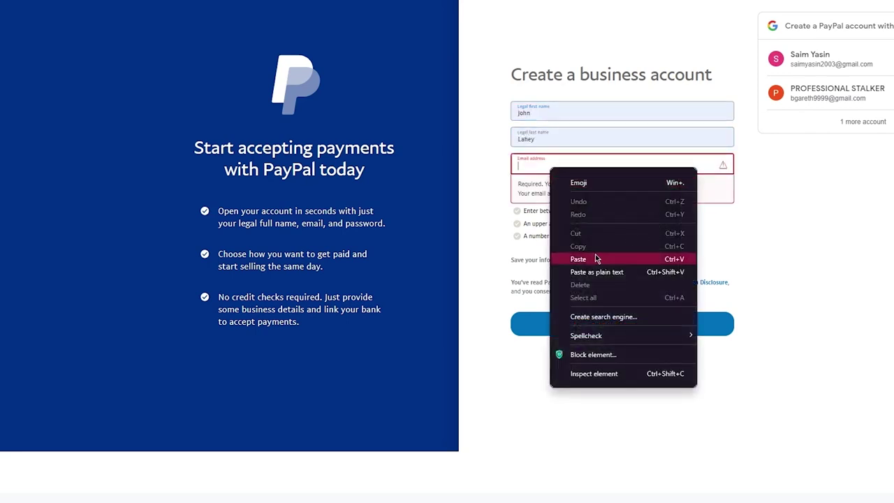
left_click(604, 259)
Step: Enter the account password, agree to the terms and create the account
key("Tab")
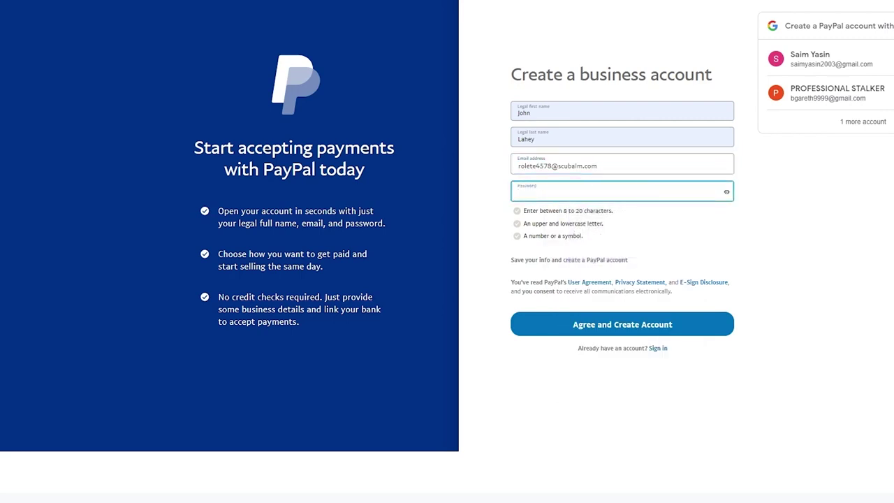
left_click(637, 326)
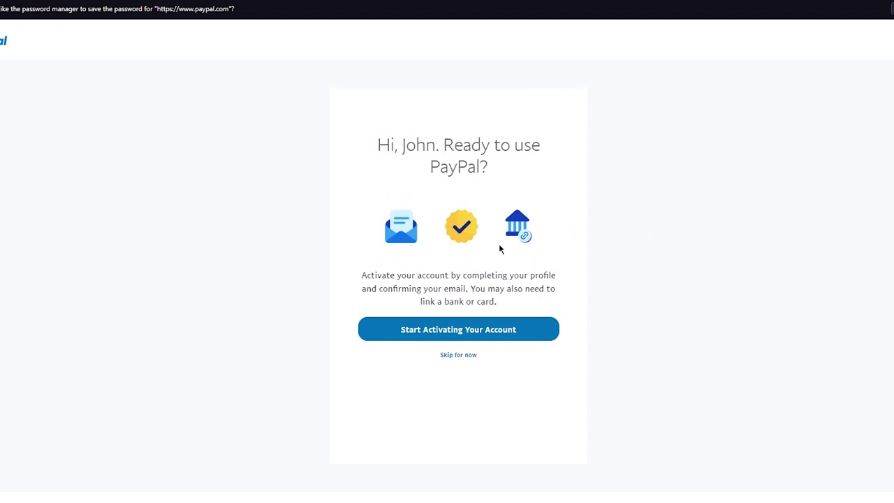
Step: Start activation, mark the business as Individual and use the owner's name as business name
left_click(470, 328)
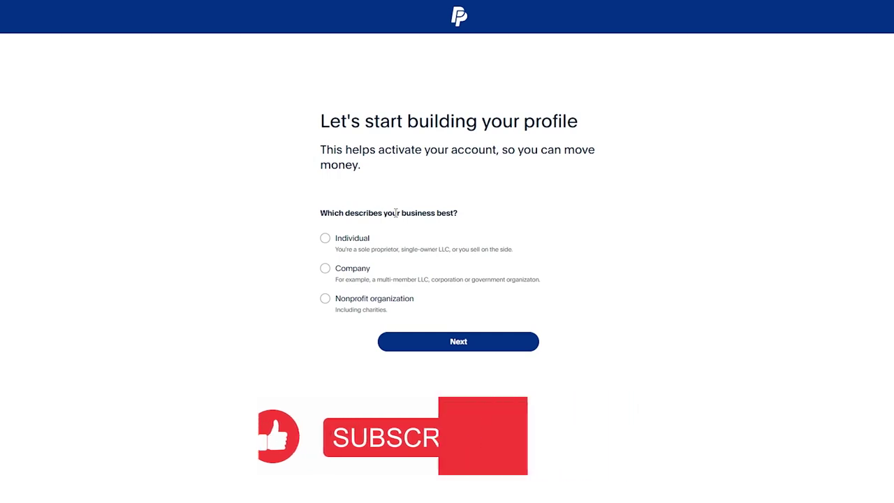
left_click(324, 238)
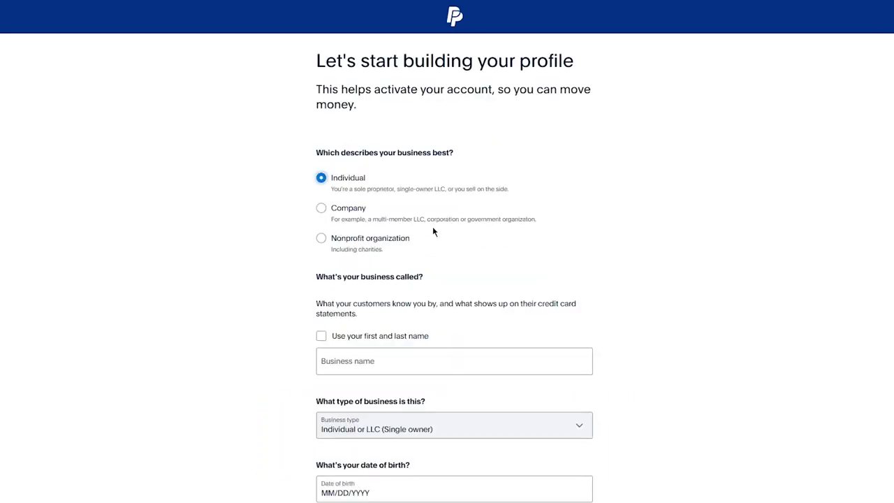
left_click(340, 209)
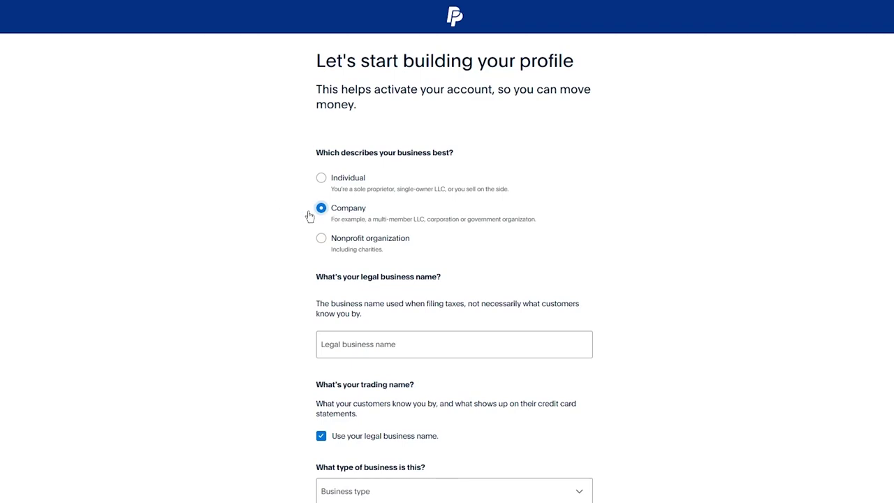
left_click(327, 188)
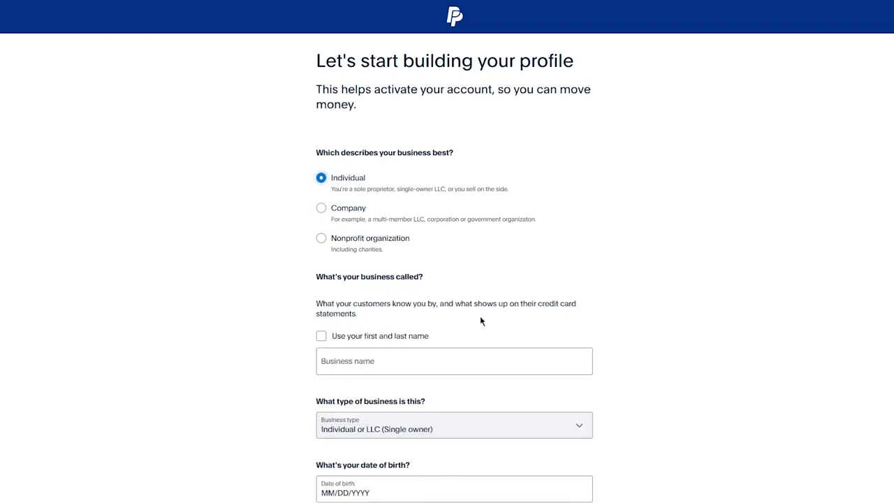
scroll(468, 325, "down", 2)
left_click(355, 225)
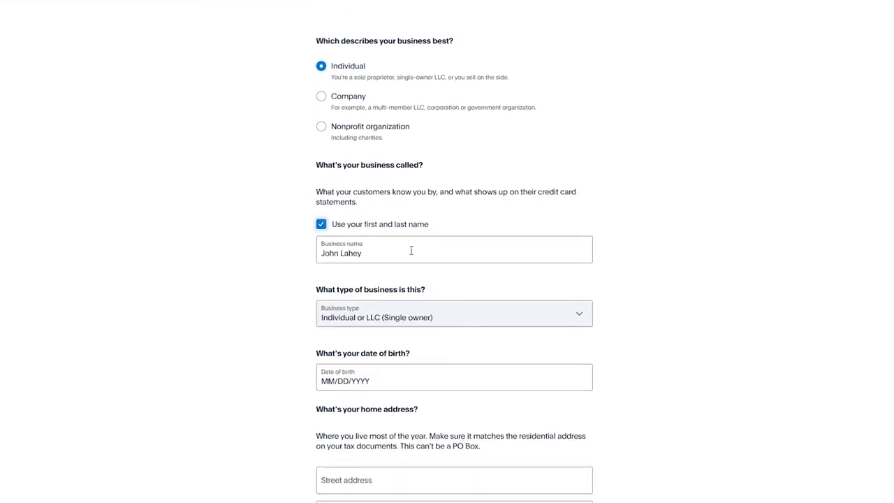
Step: Enter the owner's date of birth in the profile form
scroll(433, 238, "down", 1)
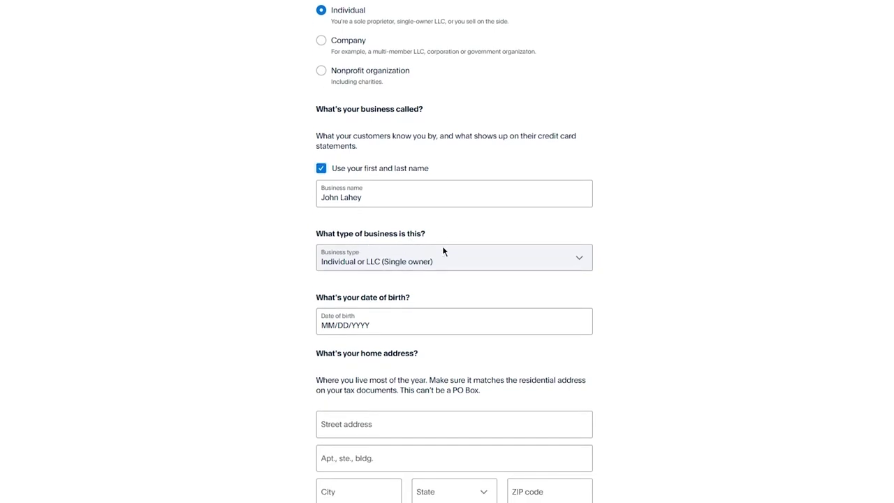
scroll(385, 254, "down", 2)
left_click(375, 206)
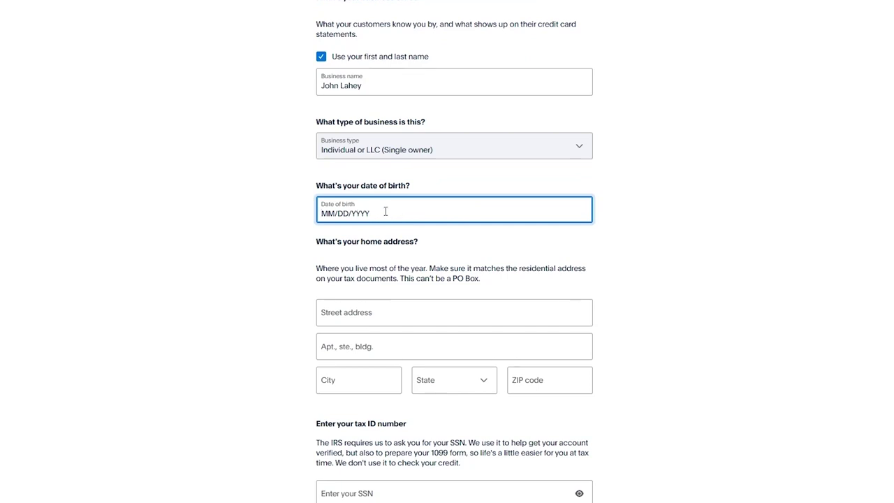
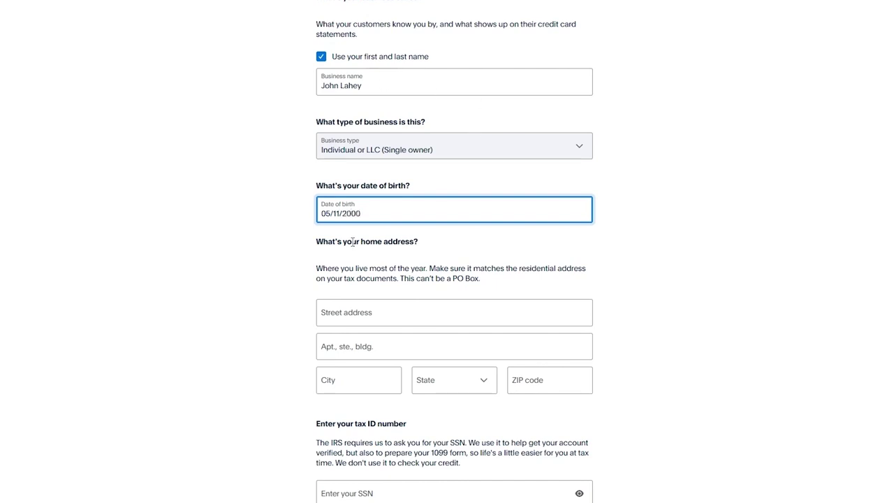
scroll(276, 222, "down", 1)
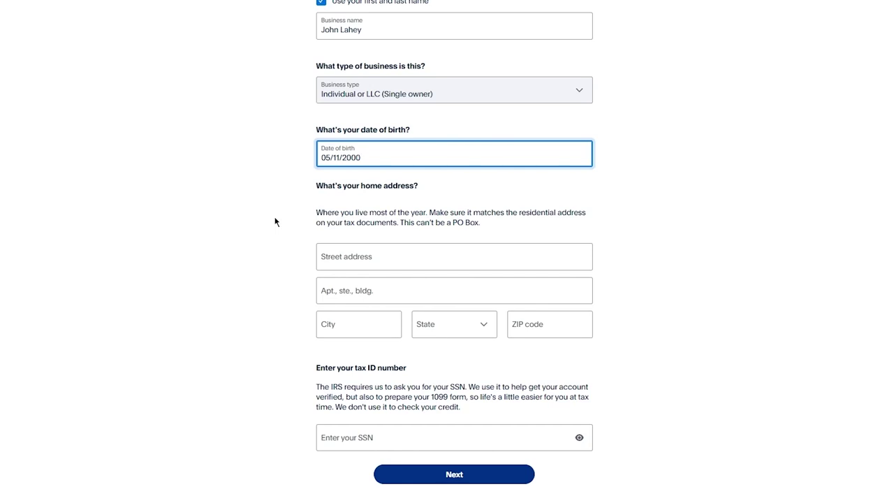
Step: Fill the home street address from a saved suggestion and enter the city
scroll(275, 222, "down", 2)
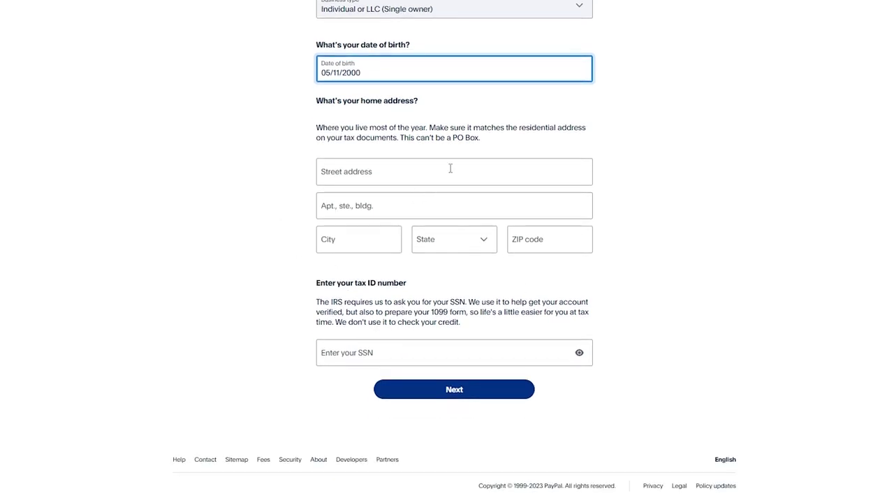
left_click(415, 165)
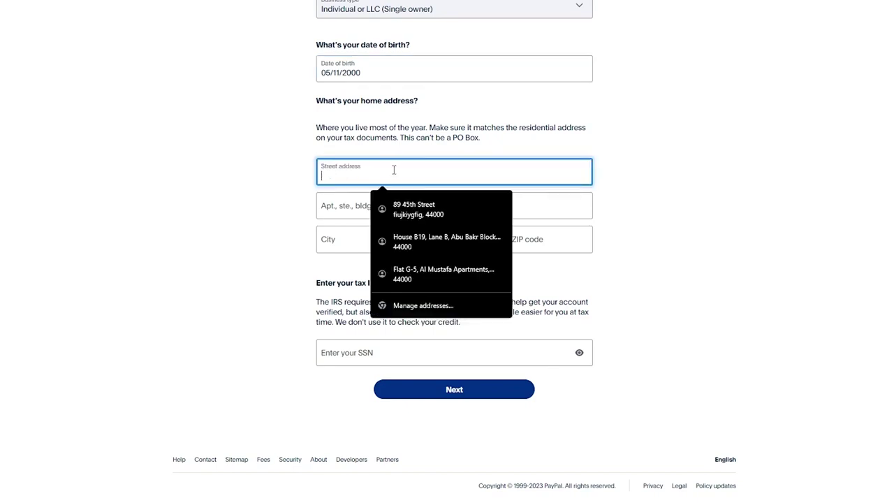
left_click(433, 214)
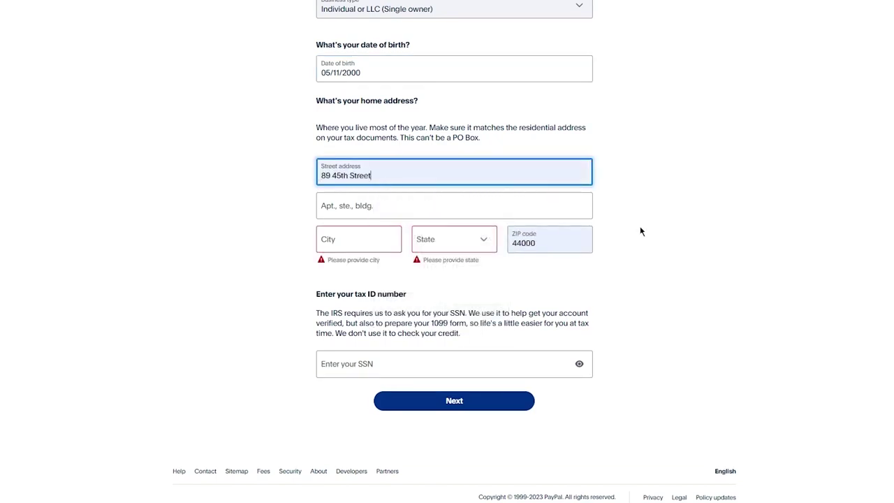
left_click(359, 237)
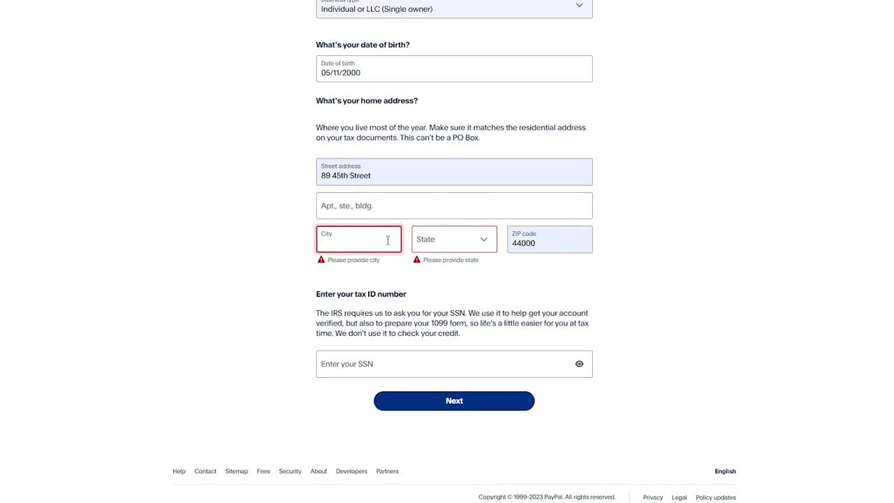
type("Ge")
key("BackSpace")
key("BackSpace")
type("Arkansas")
Step: Choose Georgia as the state, select the SSN field, then open the language options
left_click(463, 234)
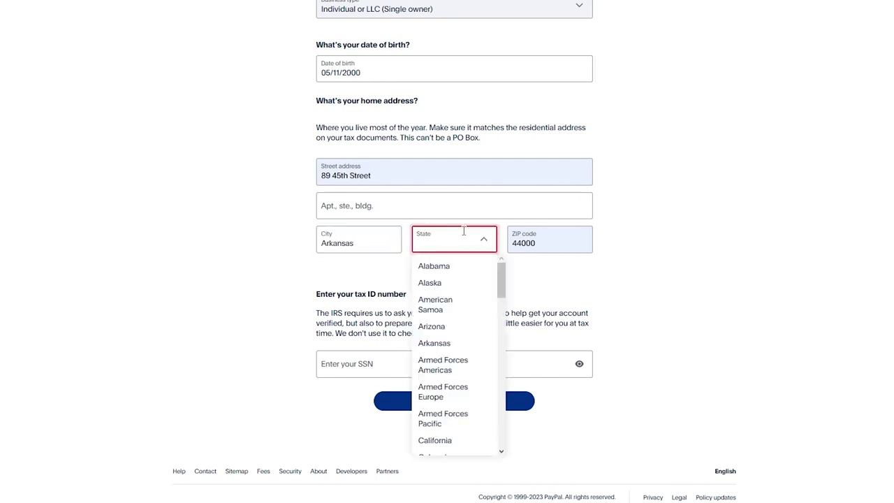
scroll(477, 320, "down", 7)
scroll(477, 321, "up", 7)
scroll(447, 328, "down", 8)
scroll(455, 349, "down", 3)
scroll(447, 328, "up", 8)
left_click(447, 325)
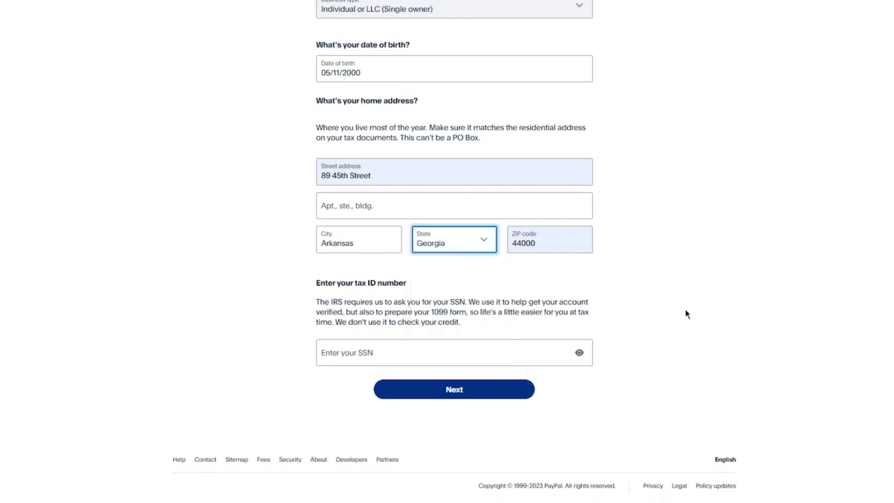
left_click(442, 357)
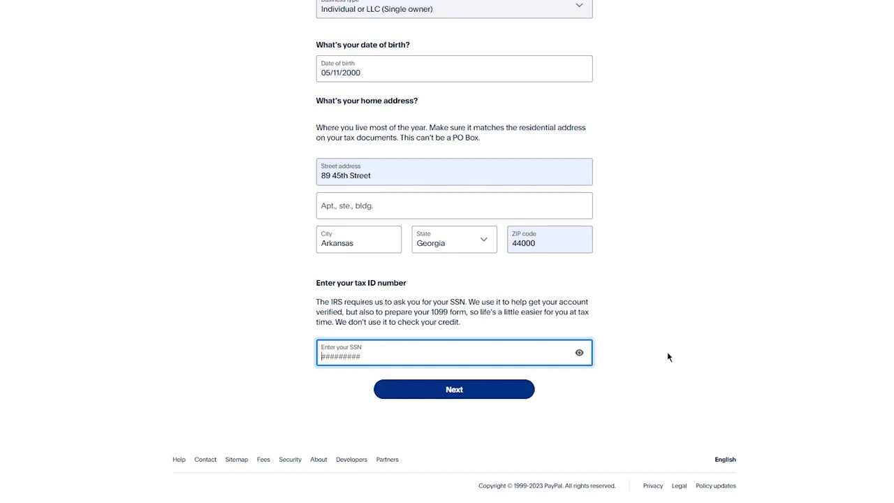
left_click(726, 462)
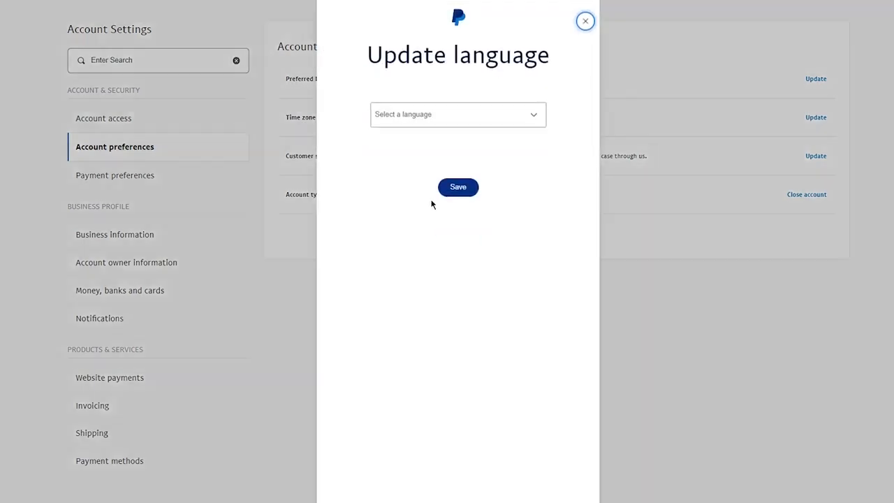
Step: Update the preferred language to English in Account preferences
left_click(546, 112)
left_click(519, 107)
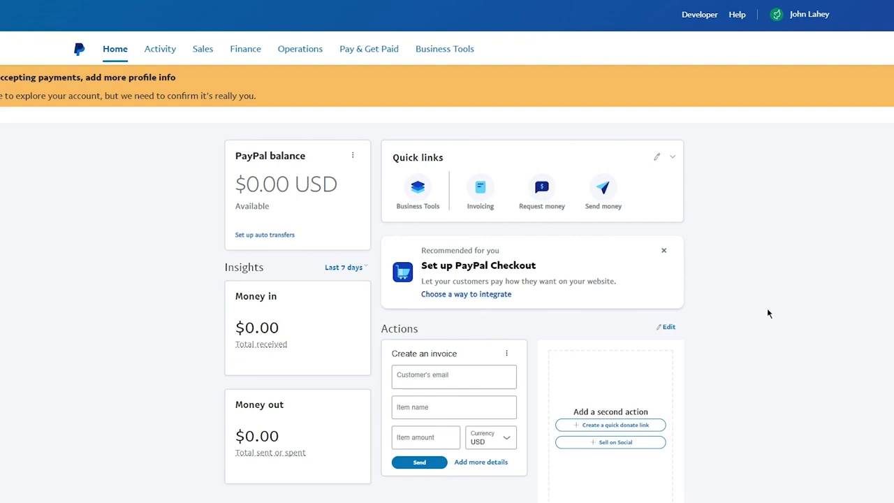
scroll(765, 309, "down", 4)
scroll(745, 306, "down", 3)
scroll(744, 306, "up", 10)
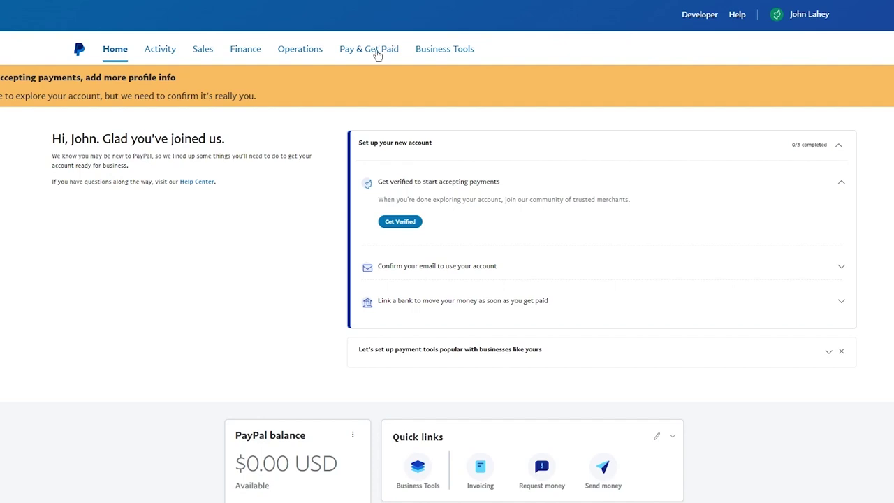
left_click(162, 48)
left_click(241, 50)
left_click(203, 53)
mouse_move(354, 63)
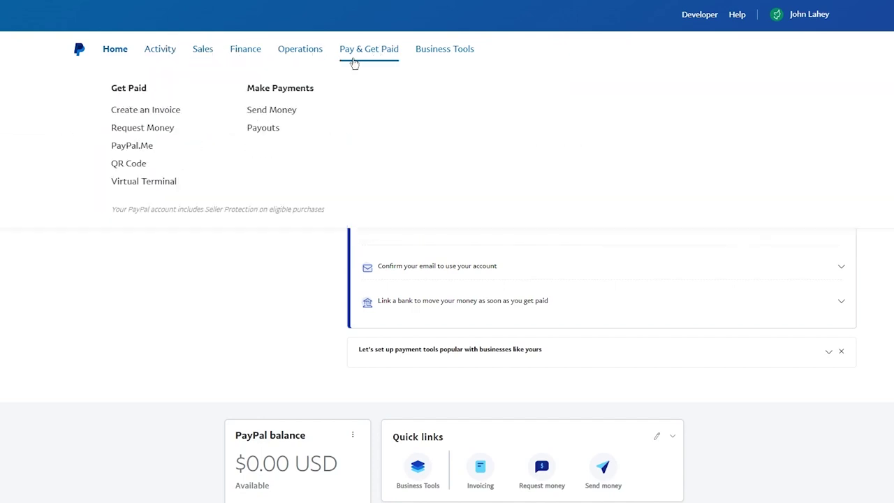